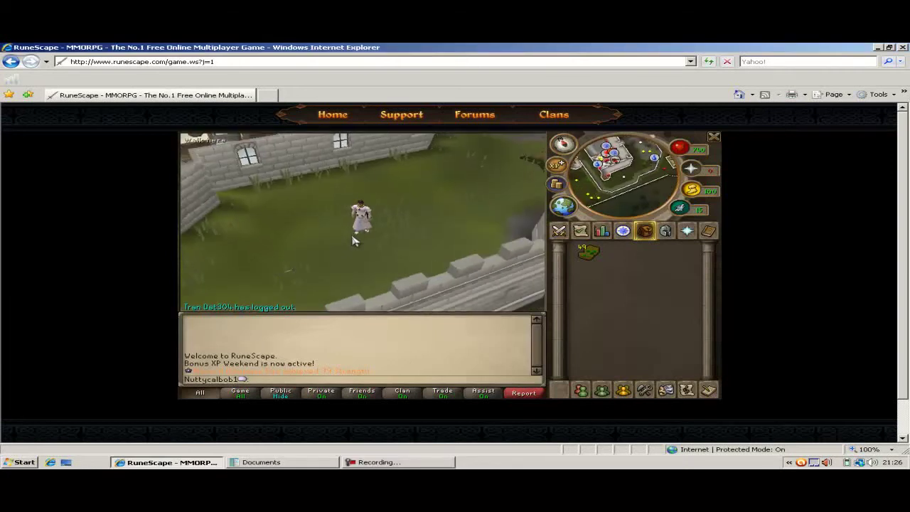
{"action": "key", "text": "Right"}
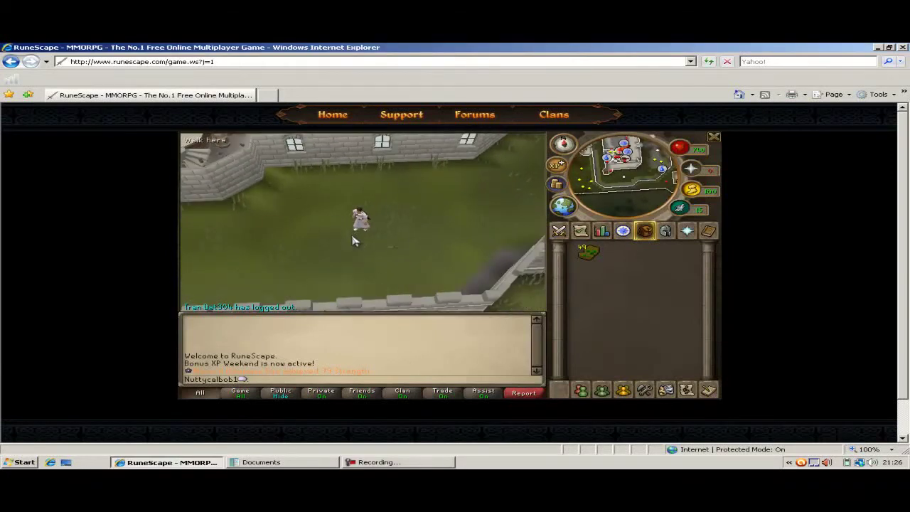
{"action": "key", "text": "Left"}
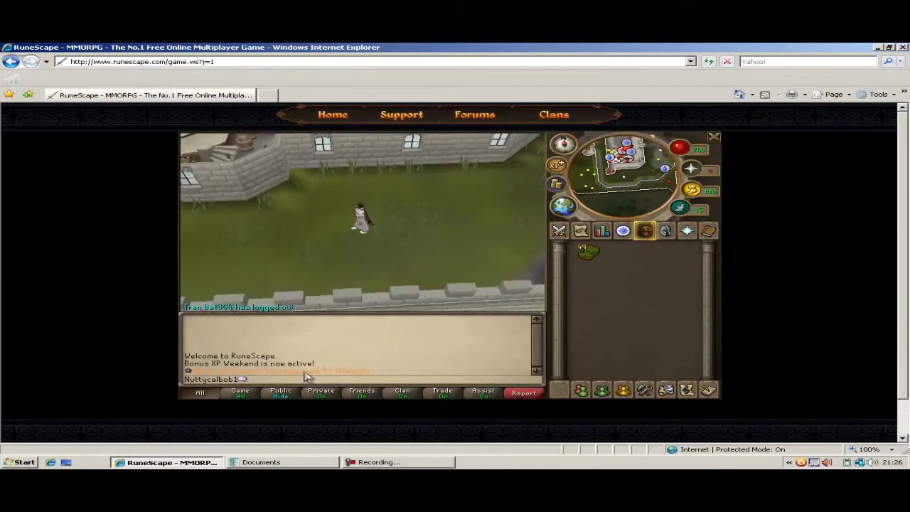
Launch rsclient from the Documents folder and close the folder window.
{"action": "left_click", "coordinate": [286, 463]}
{"action": "double_click", "coordinate": [342, 177]}
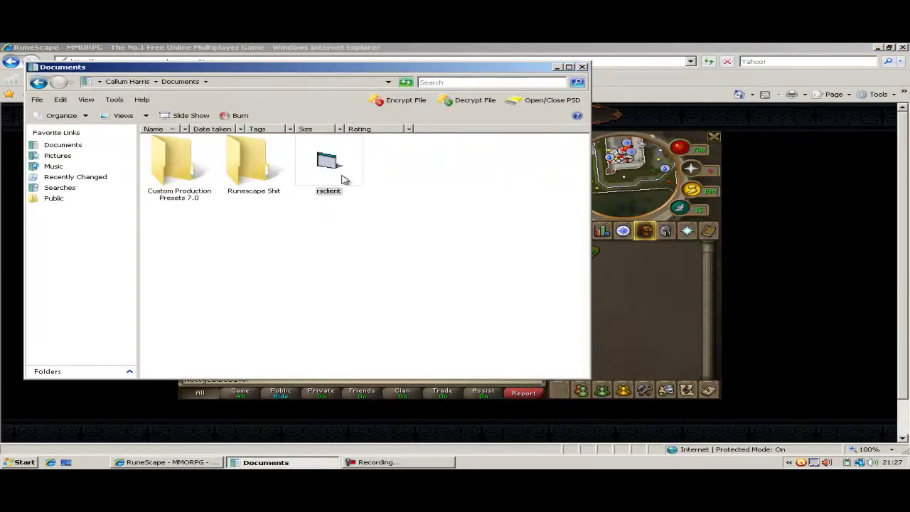
{"action": "left_click", "coordinate": [494, 261]}
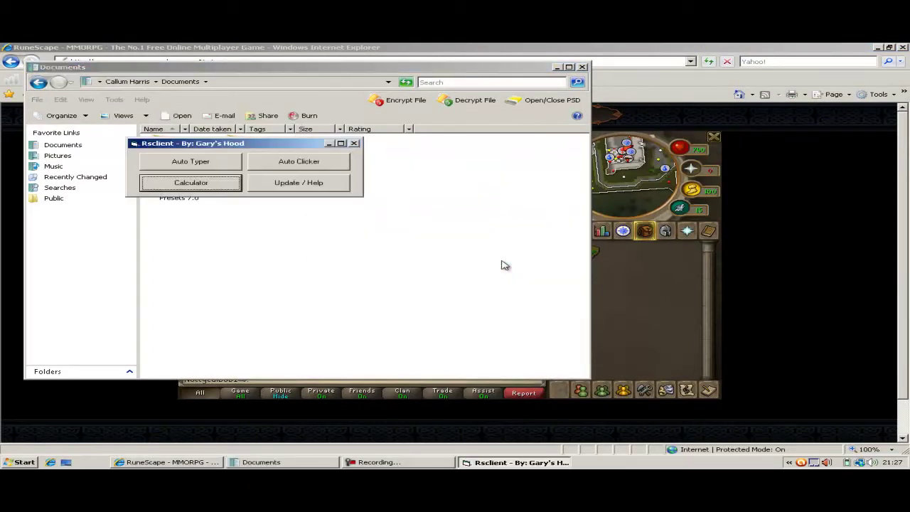
{"action": "left_click", "coordinate": [581, 66]}
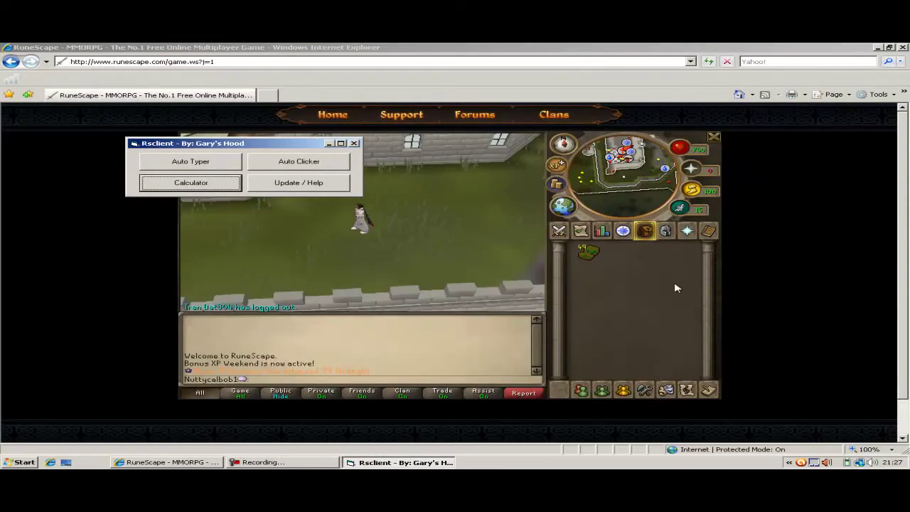
View the calculator offered by Rsclient, close it and return to the game.
{"action": "left_click", "coordinate": [629, 324]}
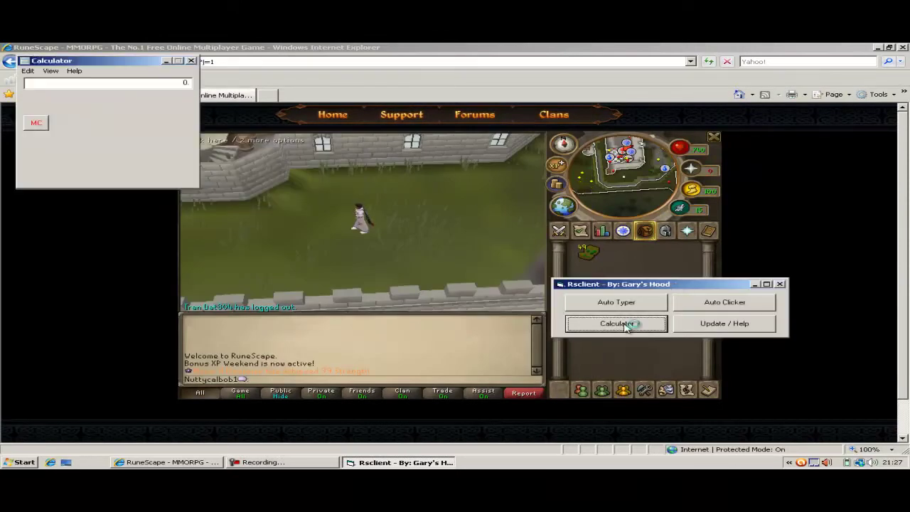
{"action": "left_click", "coordinate": [191, 61]}
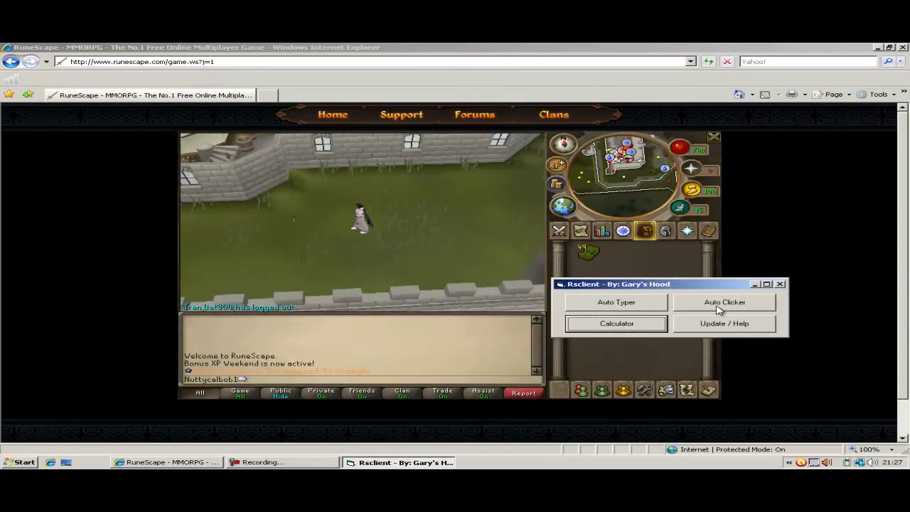
{"action": "left_click", "coordinate": [343, 245]}
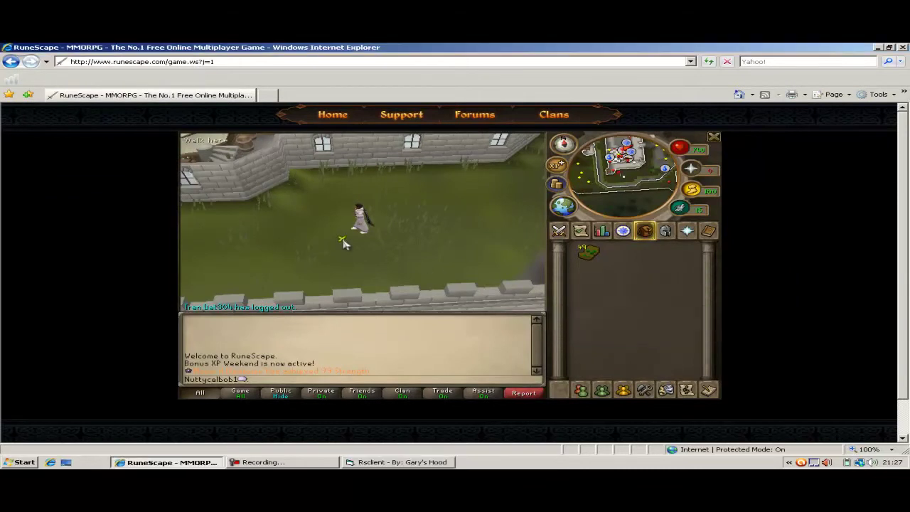
Add the message "Hot/Cold x2" to the Rsclient Auto Typer with the Glow1 text colour and Wave effect.
{"action": "left_click", "coordinate": [408, 463]}
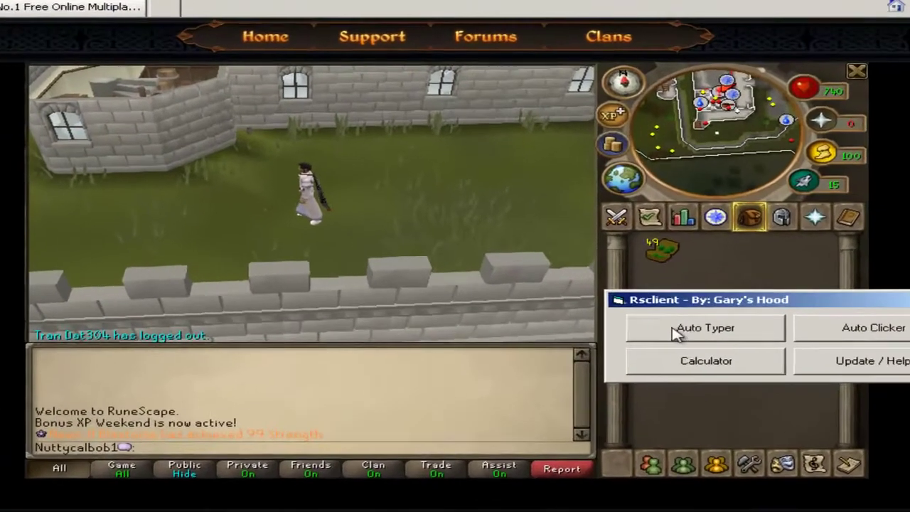
{"action": "left_click", "coordinate": [604, 305]}
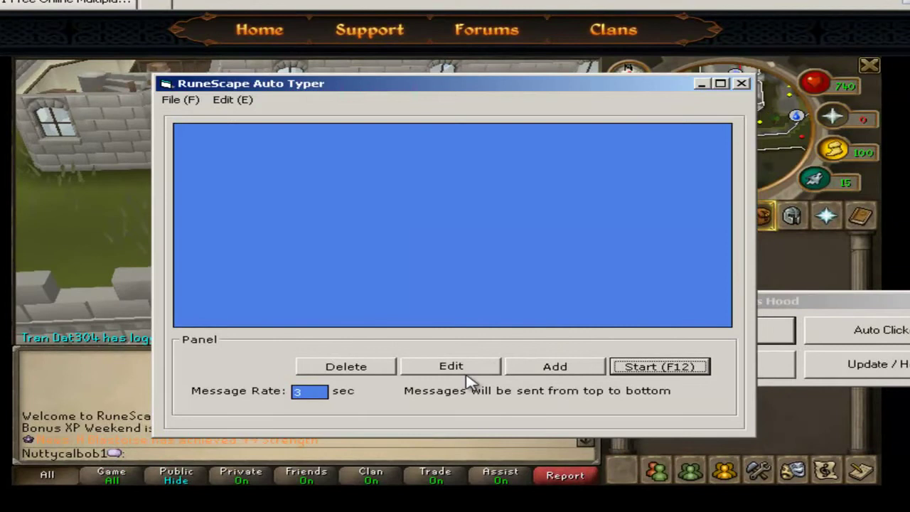
{"action": "left_click", "coordinate": [538, 367]}
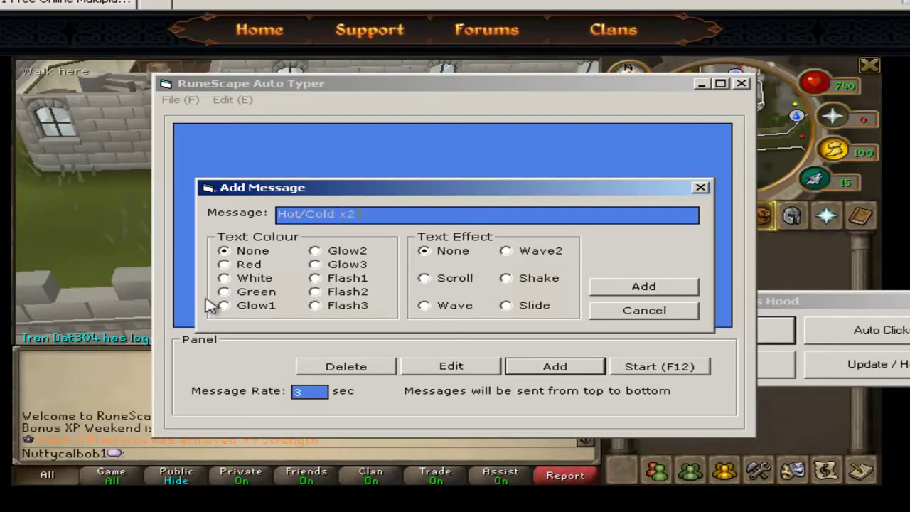
{"action": "left_click", "coordinate": [238, 305]}
{"action": "left_click", "coordinate": [434, 310]}
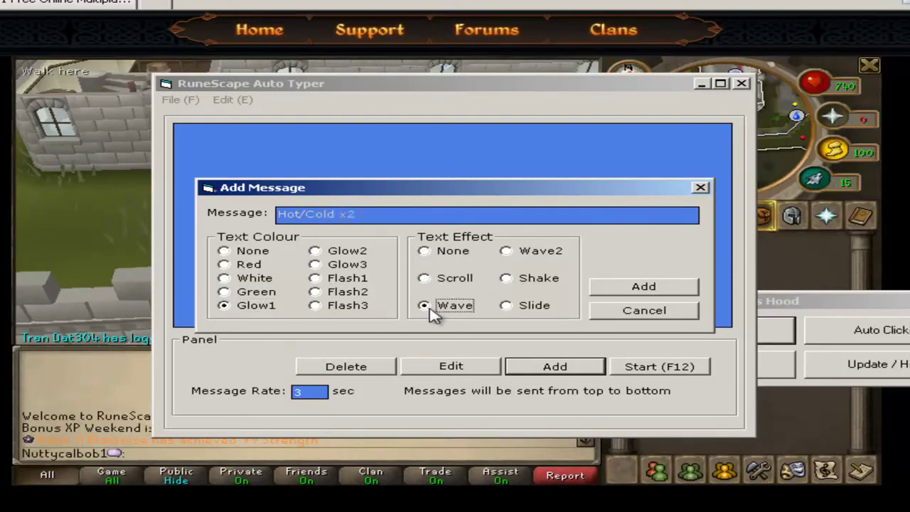
{"action": "left_click", "coordinate": [644, 287]}
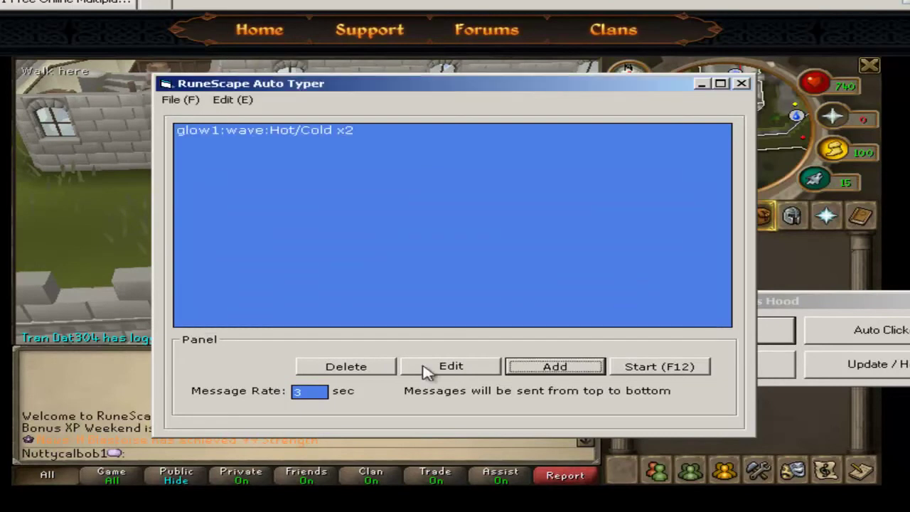
Start the auto typer with a message rate of 3 seconds and minimize the Rsclient launcher.
{"action": "left_click", "coordinate": [299, 393]}
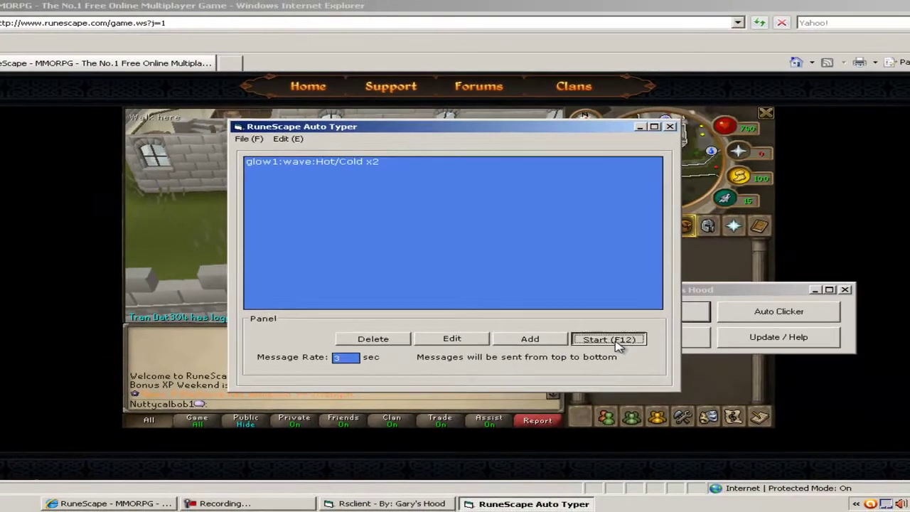
{"action": "left_click", "coordinate": [679, 366]}
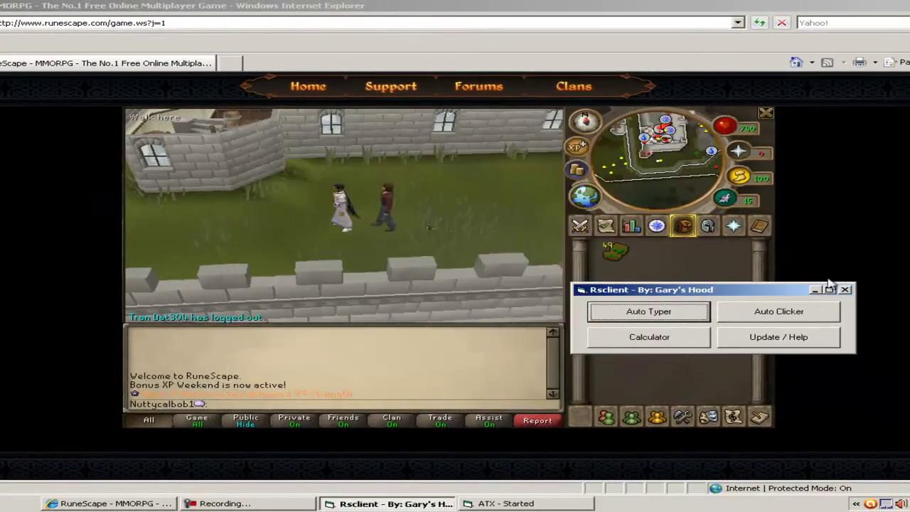
{"action": "left_click", "coordinate": [815, 290]}
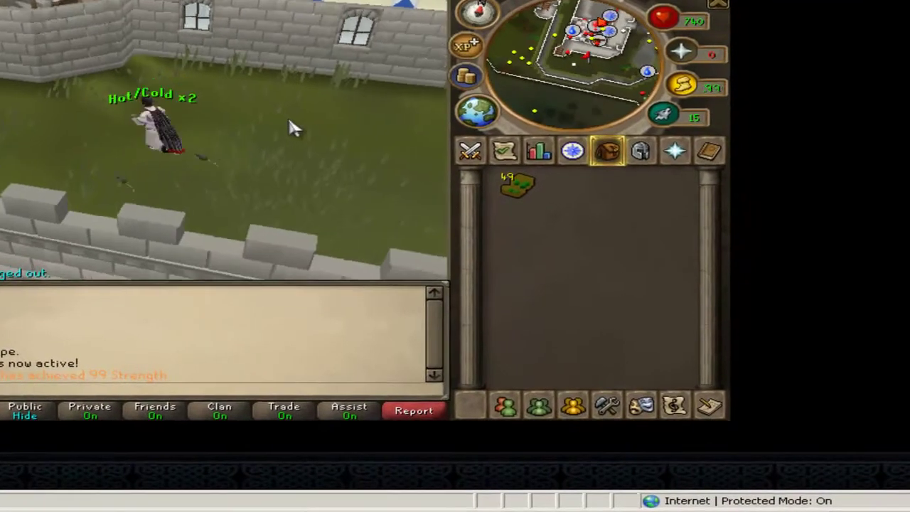
Check the message above the game character from several camera angles and stop the auto typer.
{"action": "left_click", "coordinate": [290, 121]}
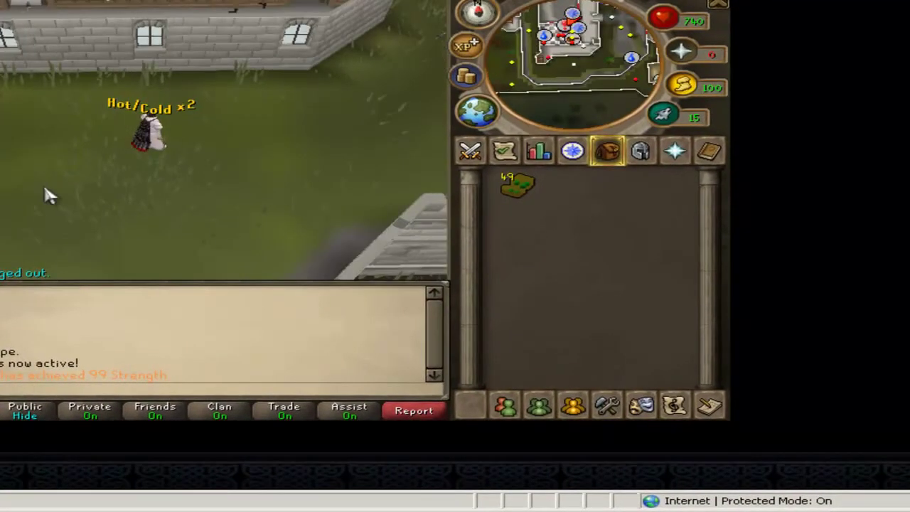
{"action": "key", "text": "Right"}
{"action": "key", "text": "Right"}
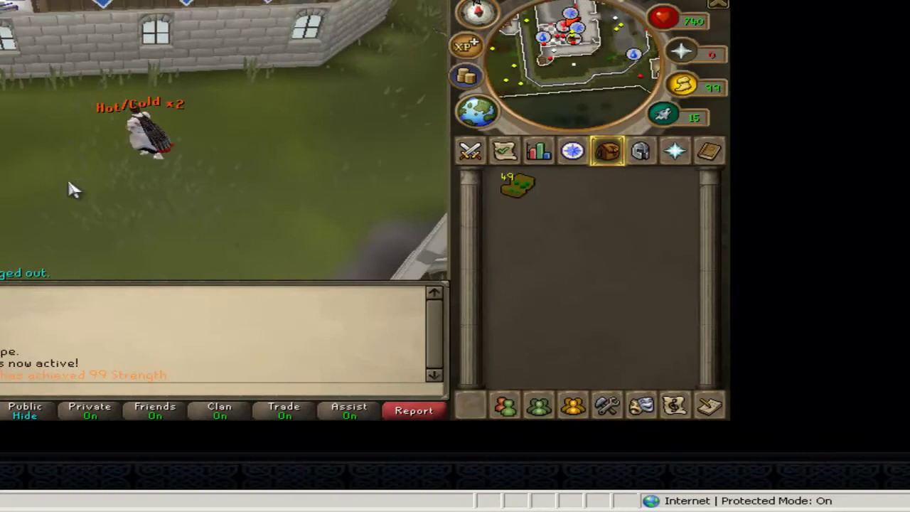
{"action": "key", "text": "Right"}
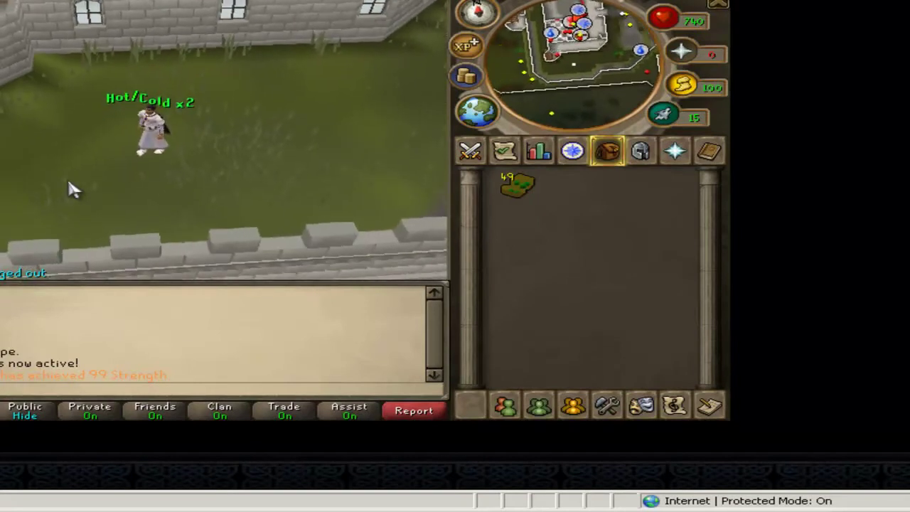
{"action": "left_click", "coordinate": [405, 511]}
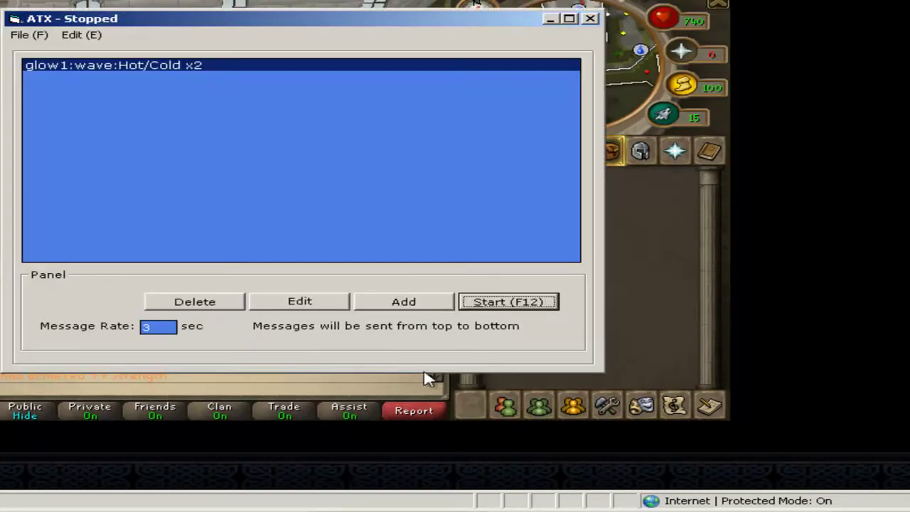
Add a second auto typer message "hi" with the Green text colour and Wave2 effect.
{"action": "left_click", "coordinate": [421, 304]}
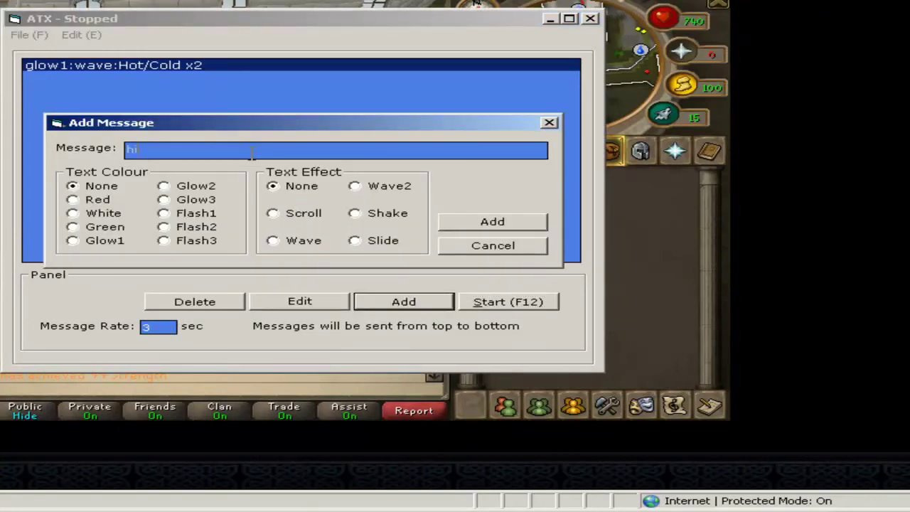
{"action": "left_click", "coordinate": [74, 240]}
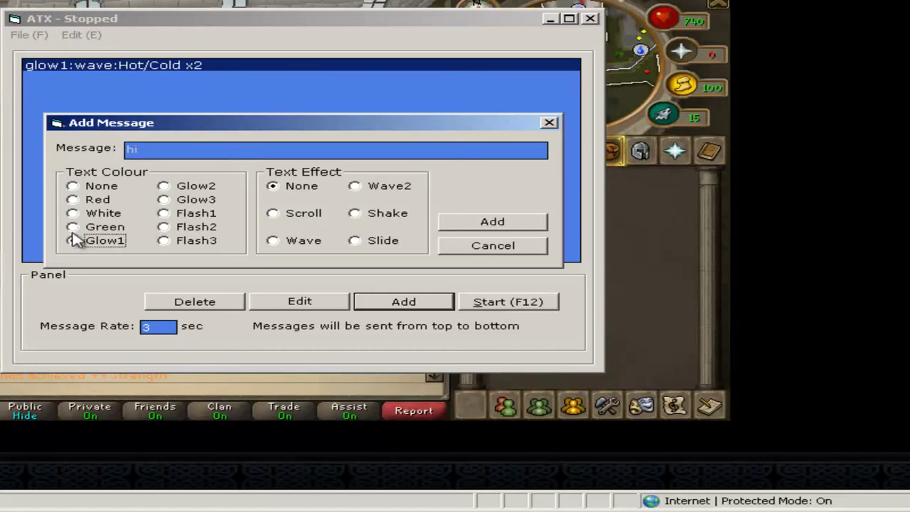
{"action": "left_click", "coordinate": [74, 227]}
{"action": "left_click", "coordinate": [367, 188]}
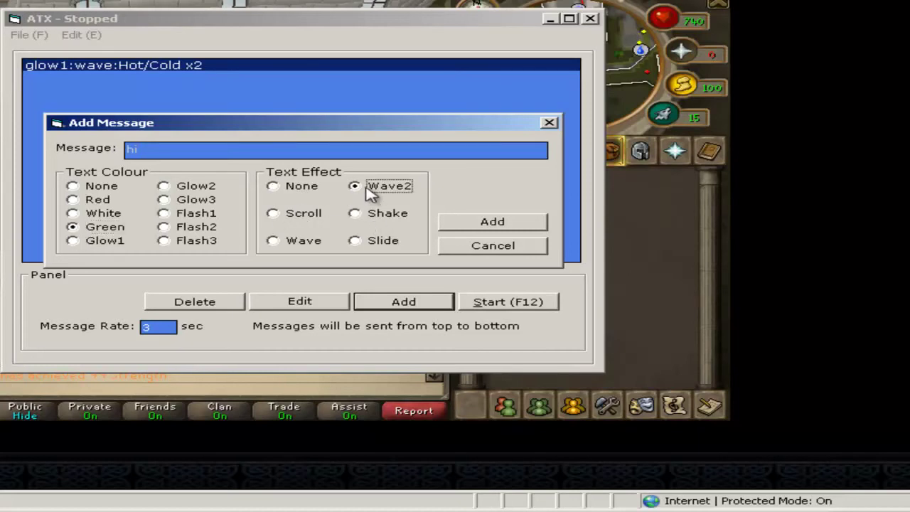
{"action": "left_click", "coordinate": [488, 221]}
Run the auto typer with both messages in the game and stop it.
{"action": "left_click", "coordinate": [107, 77]}
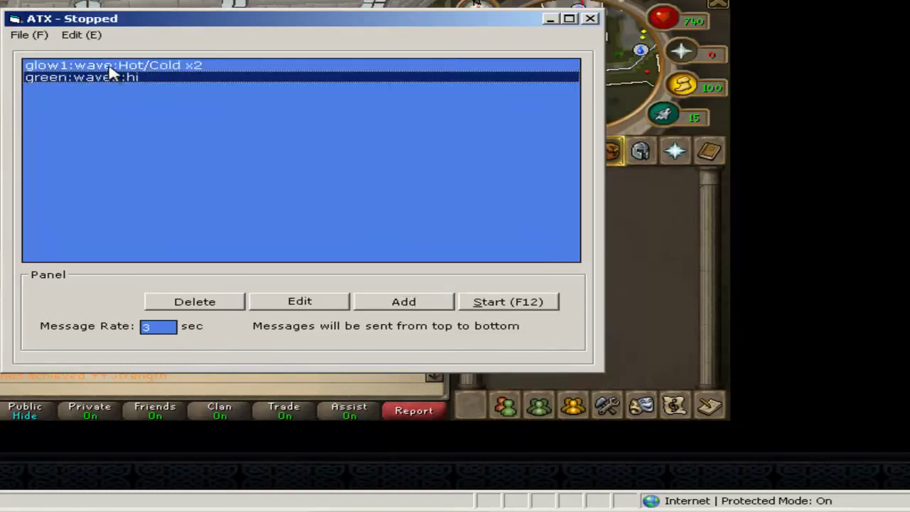
{"action": "left_click", "coordinate": [110, 65]}
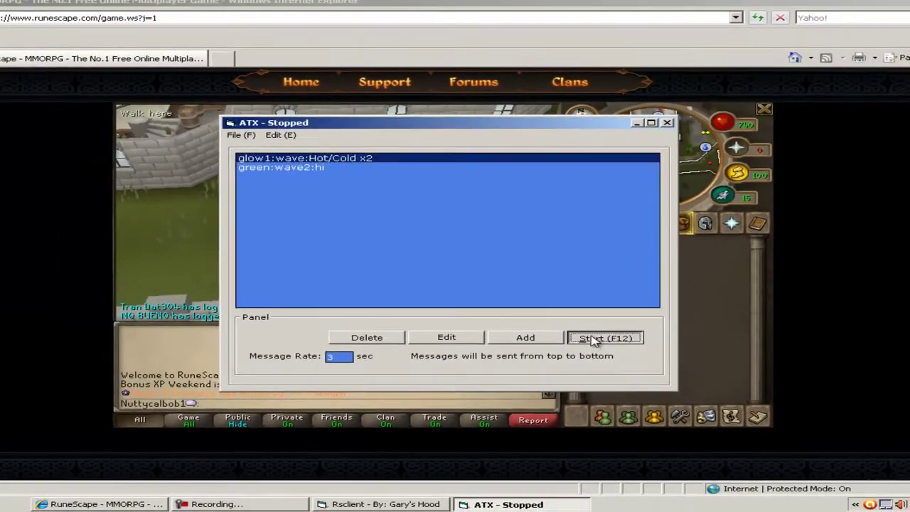
{"action": "left_click", "coordinate": [526, 315]}
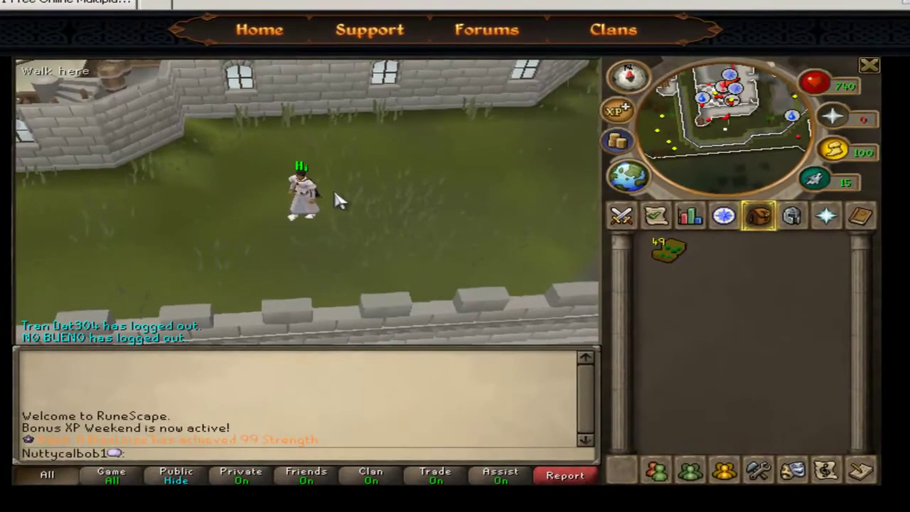
{"action": "left_click", "coordinate": [334, 191]}
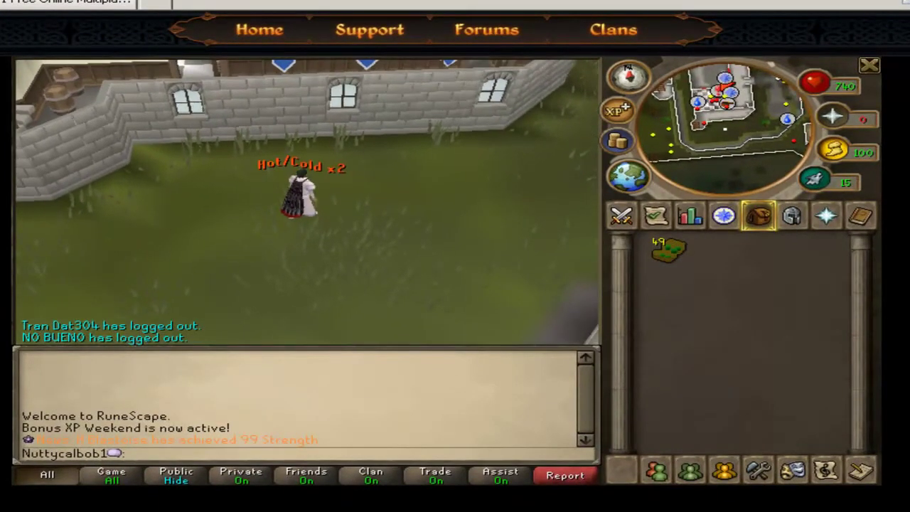
{"action": "key", "text": "F12"}
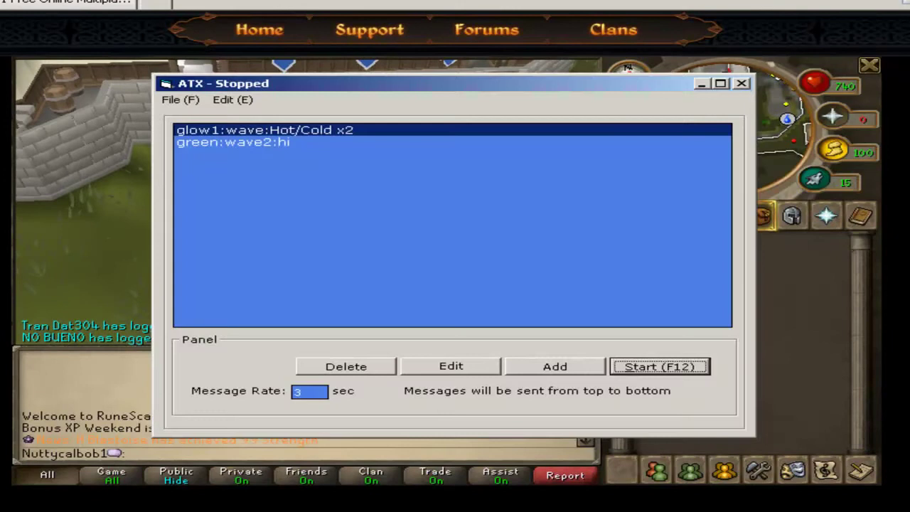
Delete both the "Hot/Cold x2" and "hi" messages from the auto typer list.
{"action": "left_click", "coordinate": [368, 366]}
{"action": "left_click", "coordinate": [293, 129]}
{"action": "left_click", "coordinate": [346, 366]}
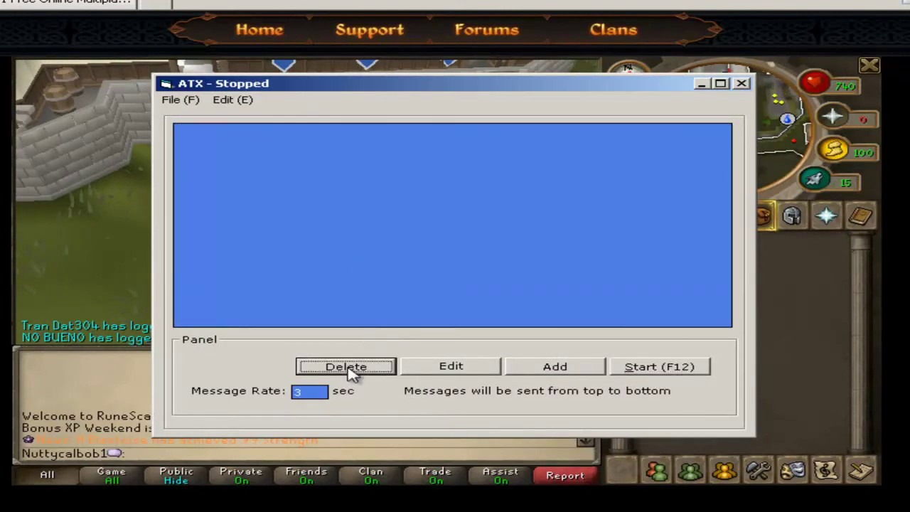
{"action": "left_click", "coordinate": [329, 210]}
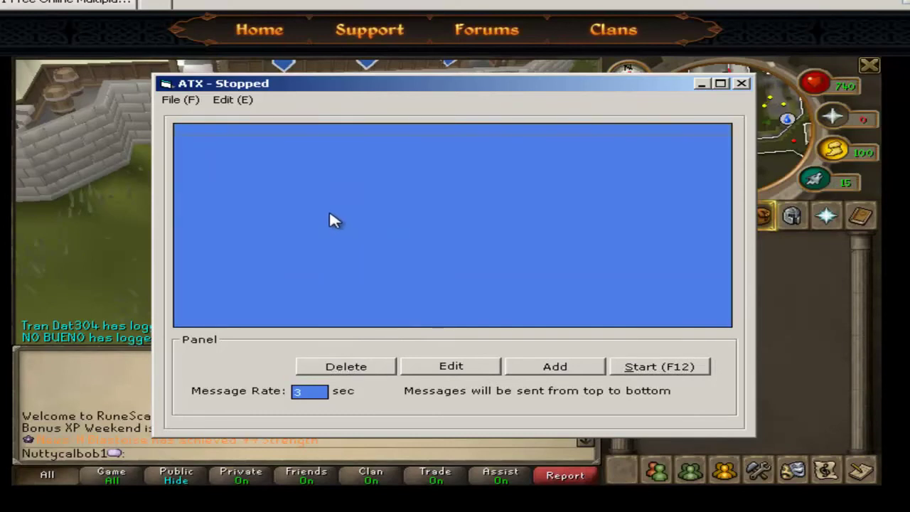
Add the test message "vrdfgsd" to the auto typer with no text colour or effect.
{"action": "left_click", "coordinate": [574, 372]}
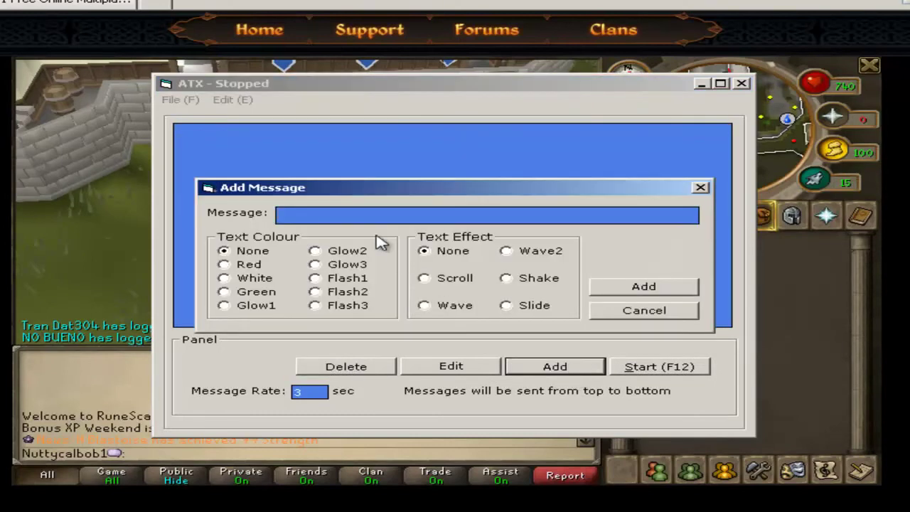
{"action": "left_click", "coordinate": [612, 288]}
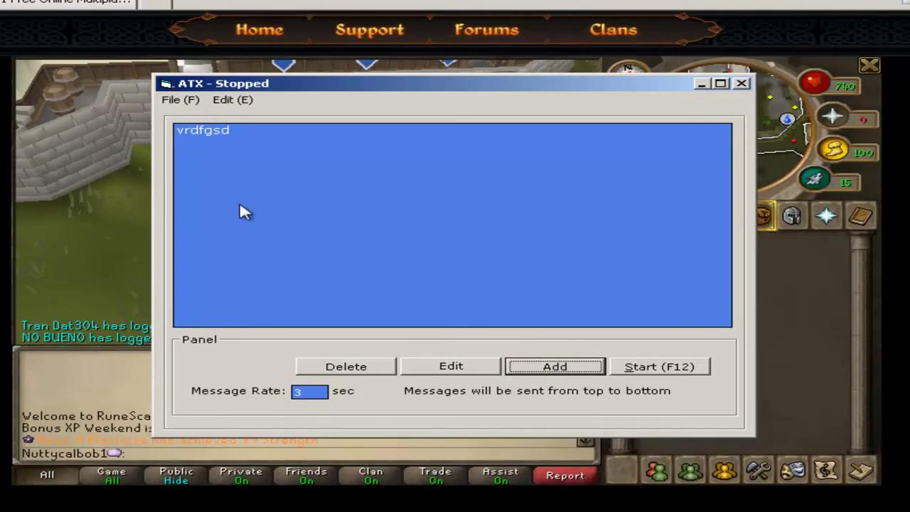
Open the "vrdfgsd" message for editing and cancel without changing it.
{"action": "left_click", "coordinate": [227, 131]}
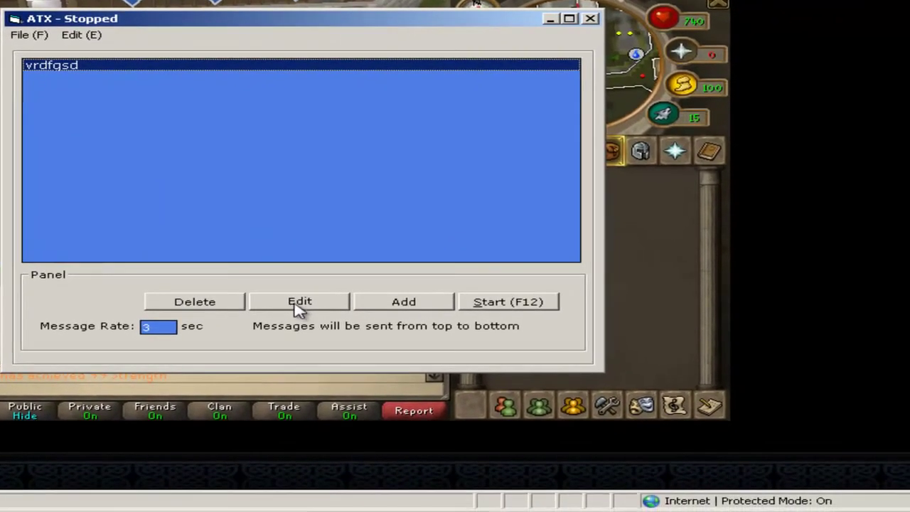
{"action": "left_click", "coordinate": [299, 301]}
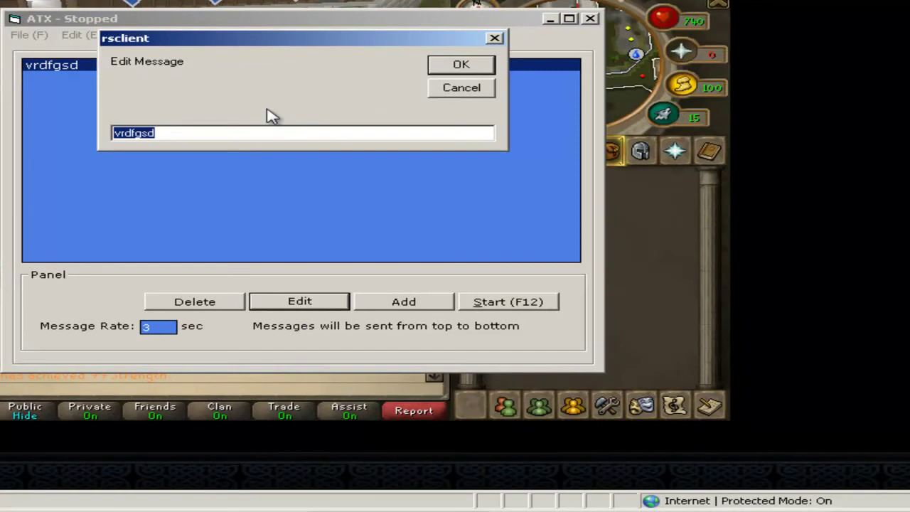
{"action": "left_click", "coordinate": [442, 88]}
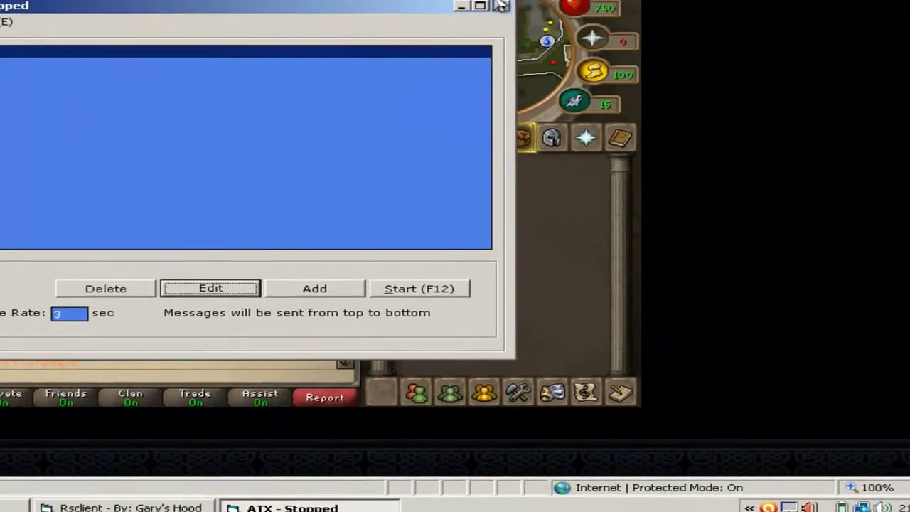
Close the auto typer and open Rsclient's Auto Clicker, leaving only its window in view beside the game.
{"action": "left_click", "coordinate": [588, 17]}
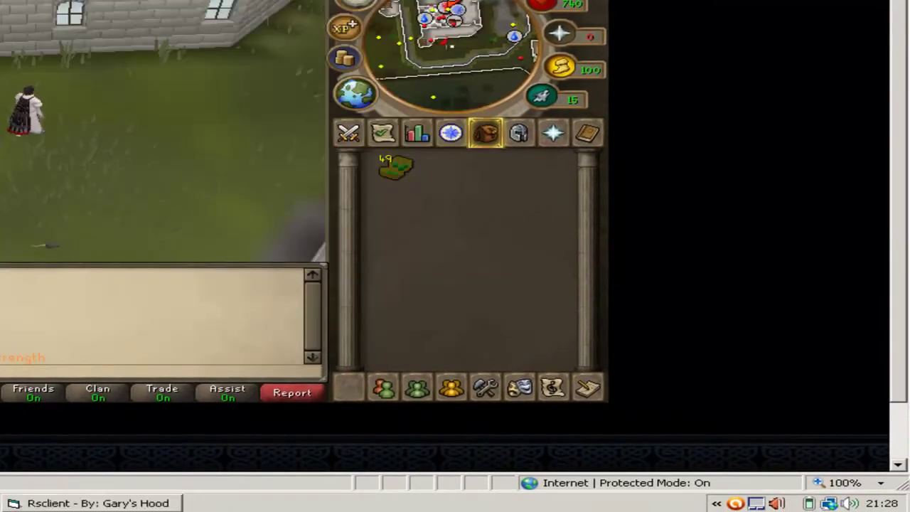
{"action": "left_click", "coordinate": [43, 503]}
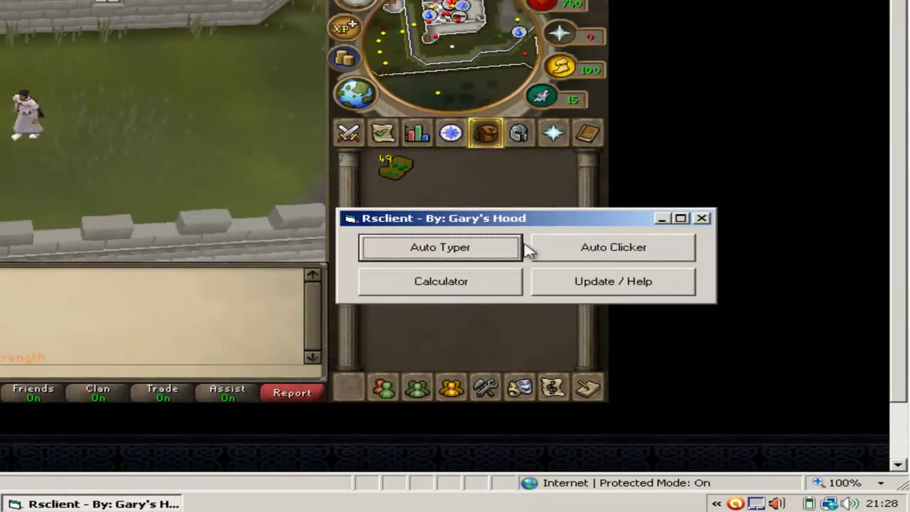
{"action": "left_click", "coordinate": [613, 247]}
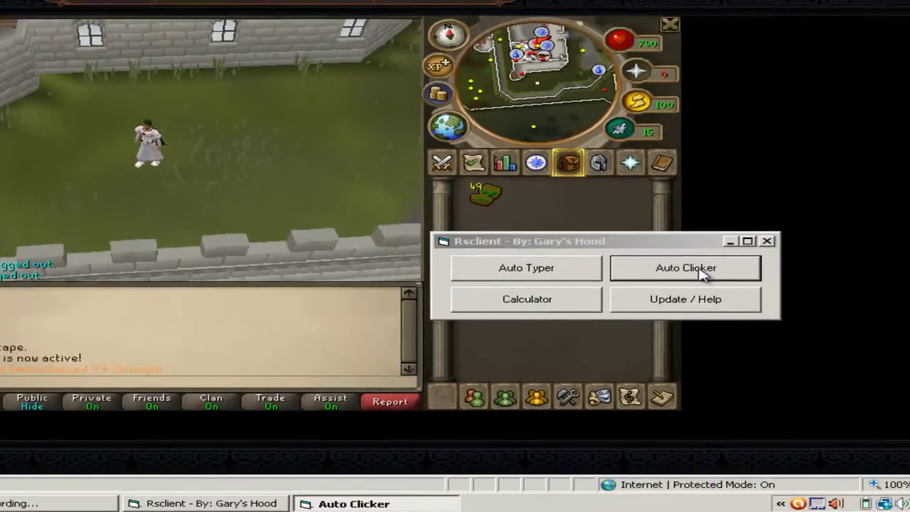
{"action": "left_click", "coordinate": [661, 218]}
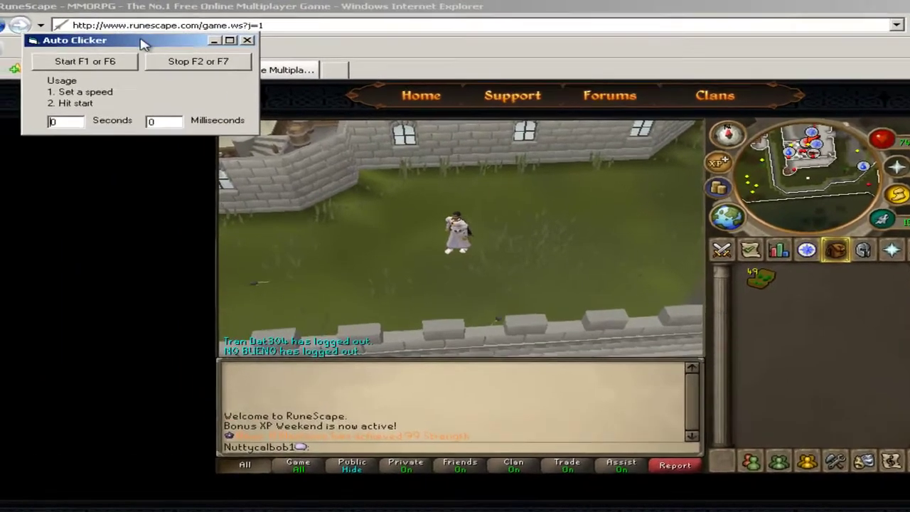
{"action": "left_click_drag", "start_coordinate": [119, 37], "coordinate": [106, 105]}
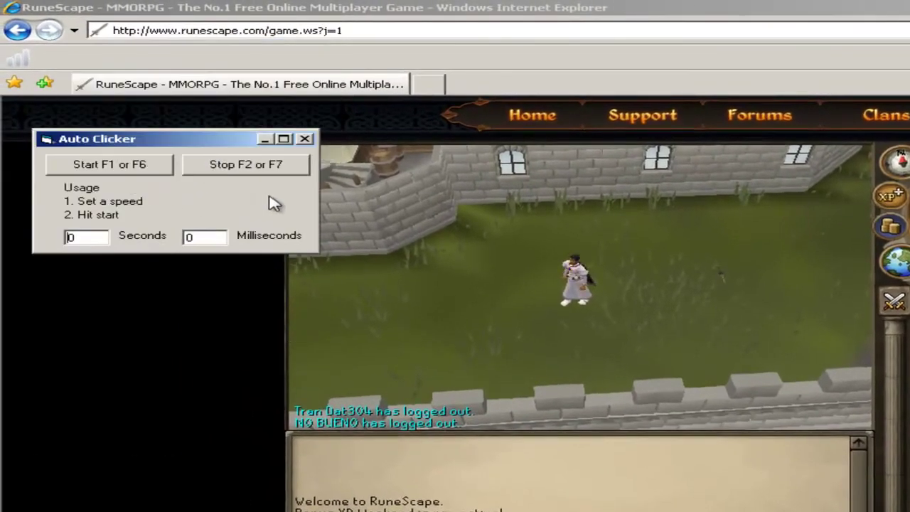
Set the auto clicker's interval to 1 second and minimize its window.
{"action": "left_click", "coordinate": [85, 236]}
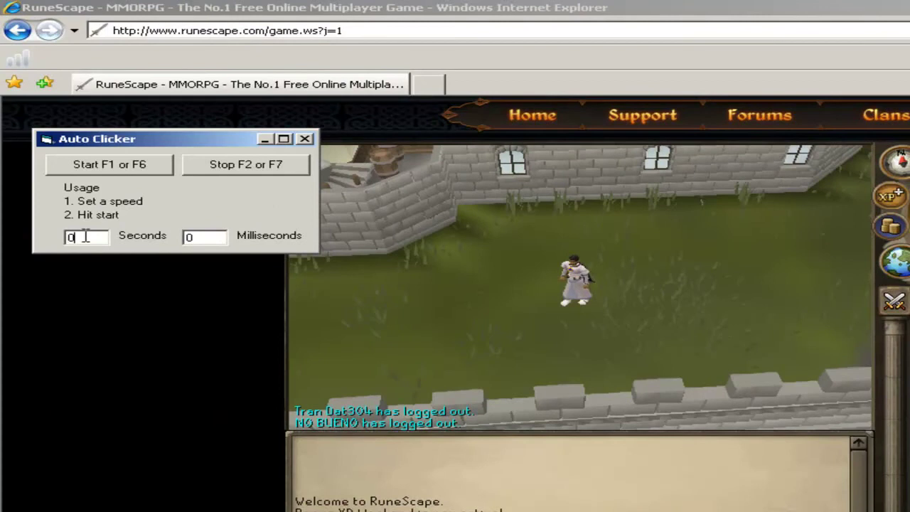
{"action": "key", "text": "BackSpace"}
{"action": "type", "text": "1"}
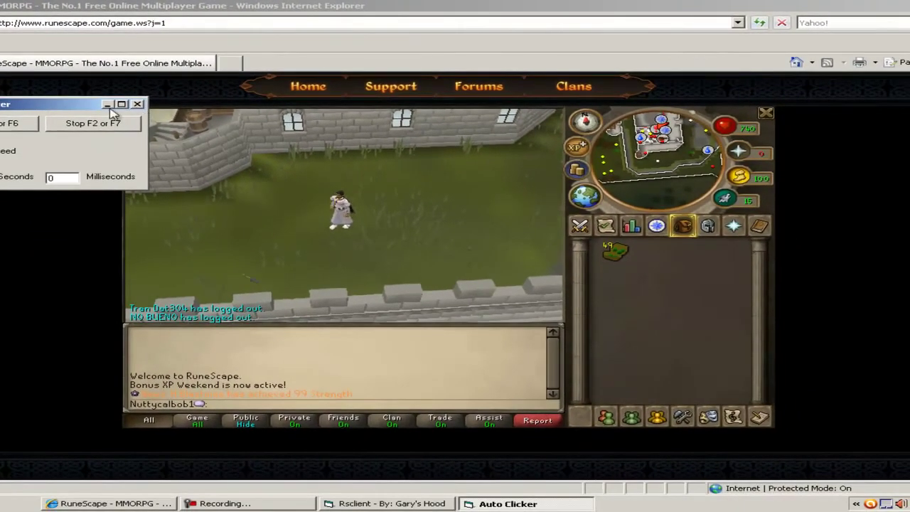
{"action": "left_click", "coordinate": [108, 107]}
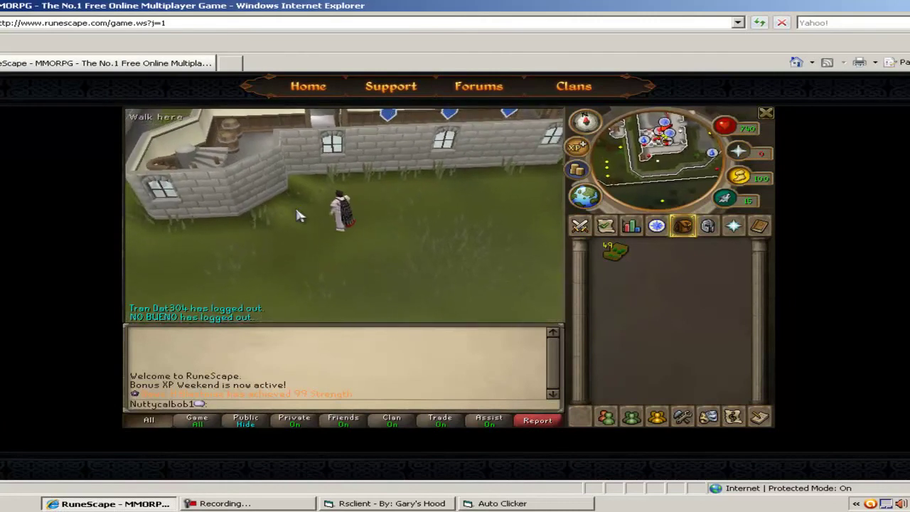
Run the auto clicker on the grass just below the character so it walks repeatedly in the game.
{"action": "left_click", "coordinate": [352, 269]}
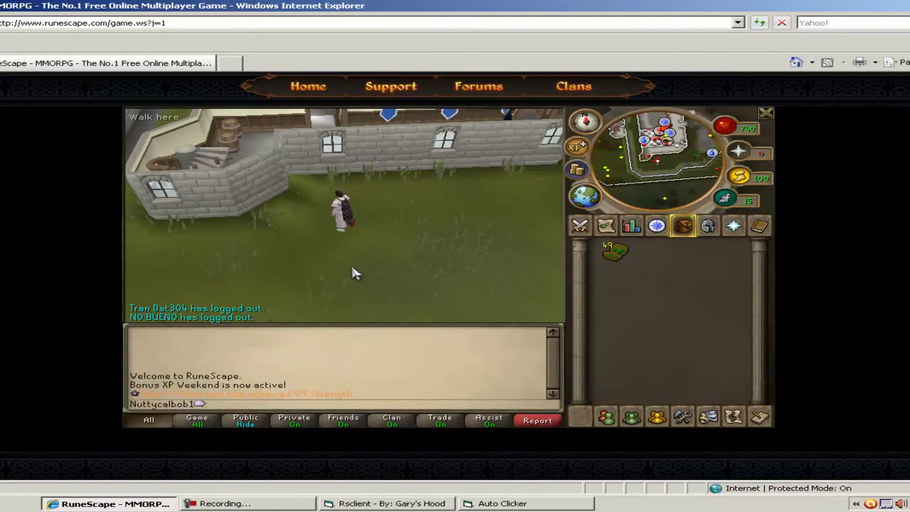
{"action": "left_click", "coordinate": [352, 269]}
{"action": "left_click", "coordinate": [352, 269]}
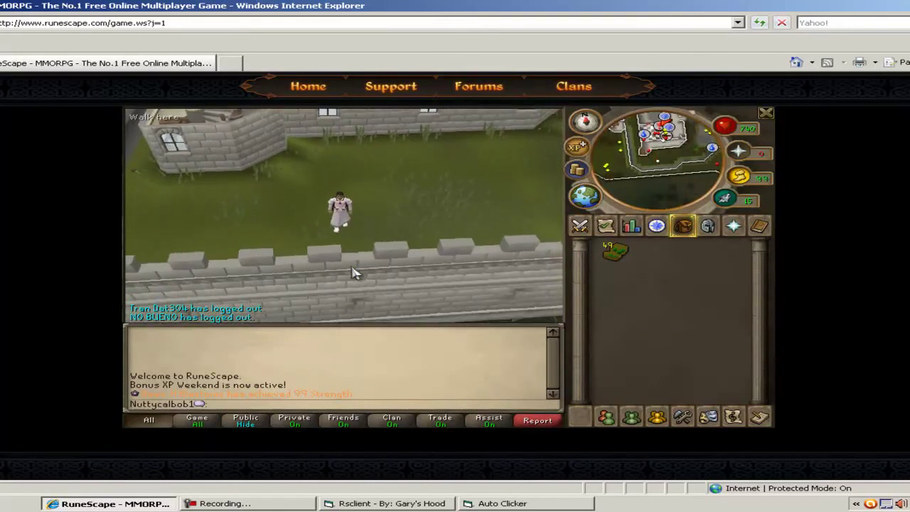
{"action": "left_click", "coordinate": [352, 268]}
{"action": "left_click", "coordinate": [352, 268]}
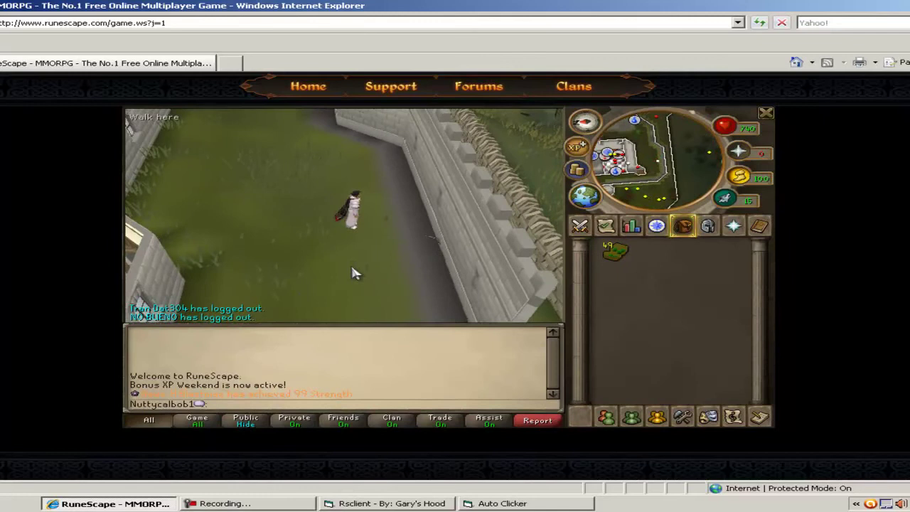
{"action": "left_click", "coordinate": [352, 268]}
{"action": "left_click", "coordinate": [352, 268]}
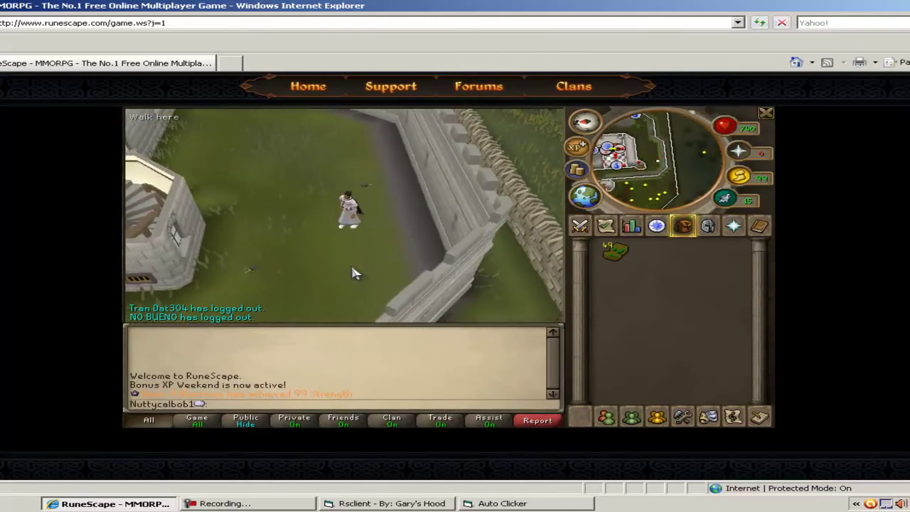
{"action": "left_click", "coordinate": [351, 269]}
{"action": "left_click", "coordinate": [352, 269]}
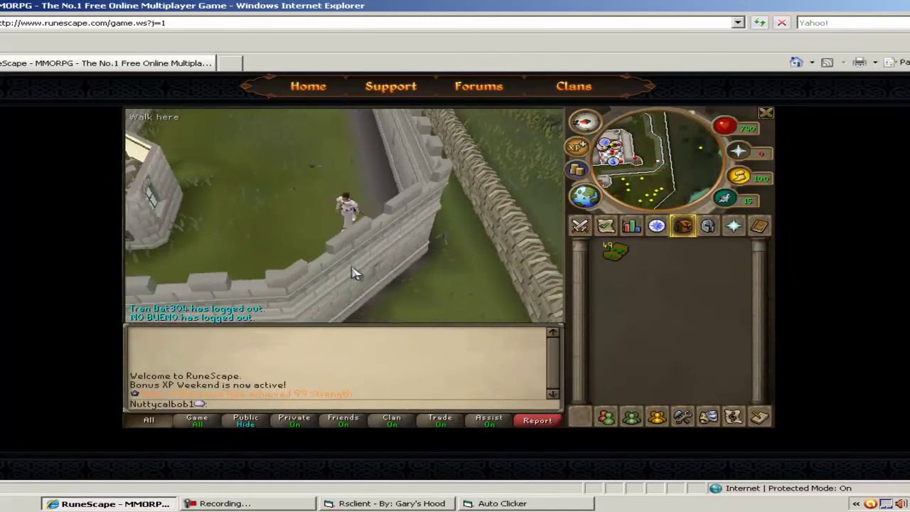
{"action": "key", "text": "Left"}
{"action": "key", "text": "Left"}
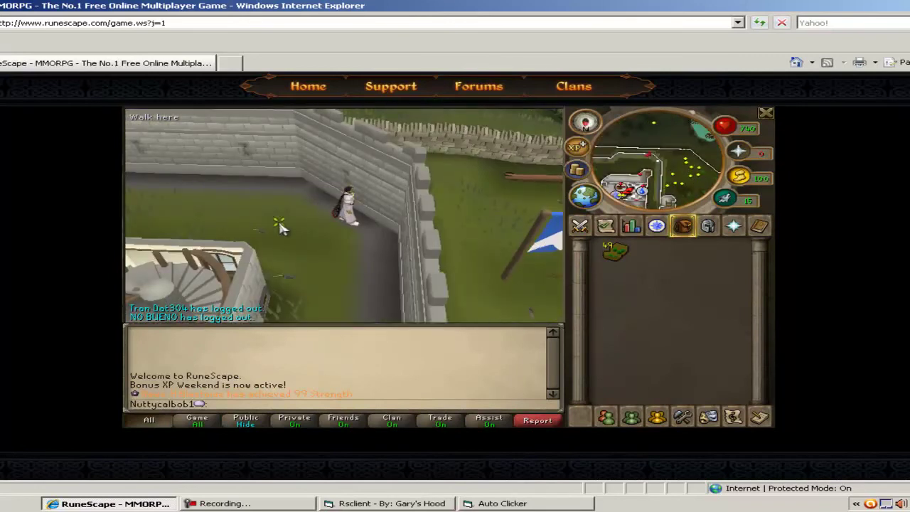
Bring up the Rsclient and Auto Clicker windows and close both of them.
{"action": "left_click", "coordinate": [364, 503]}
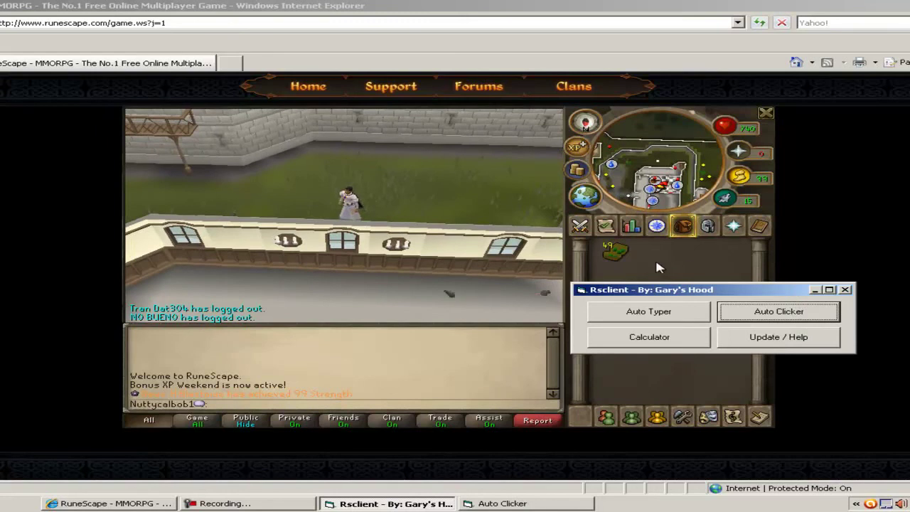
{"action": "left_click_drag", "start_coordinate": [790, 288], "coordinate": [656, 262]}
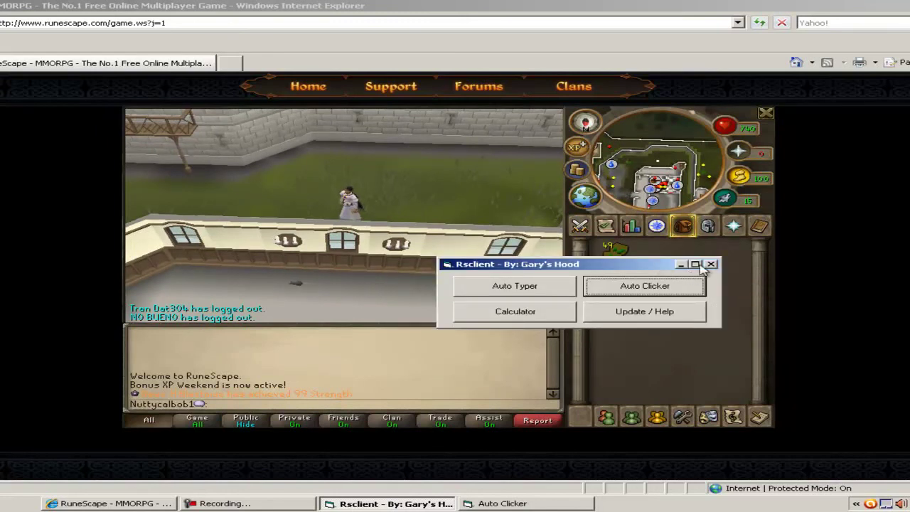
{"action": "left_click", "coordinate": [695, 264]}
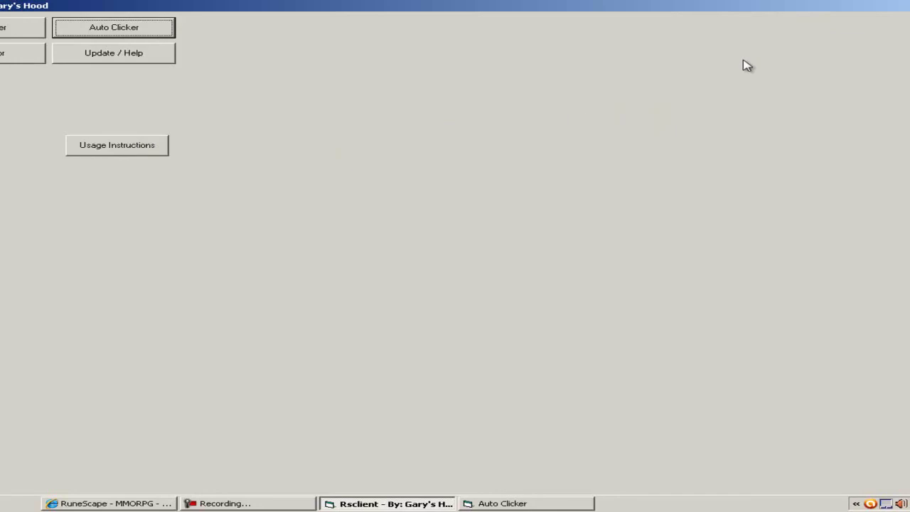
{"action": "key", "text": "alt+F4"}
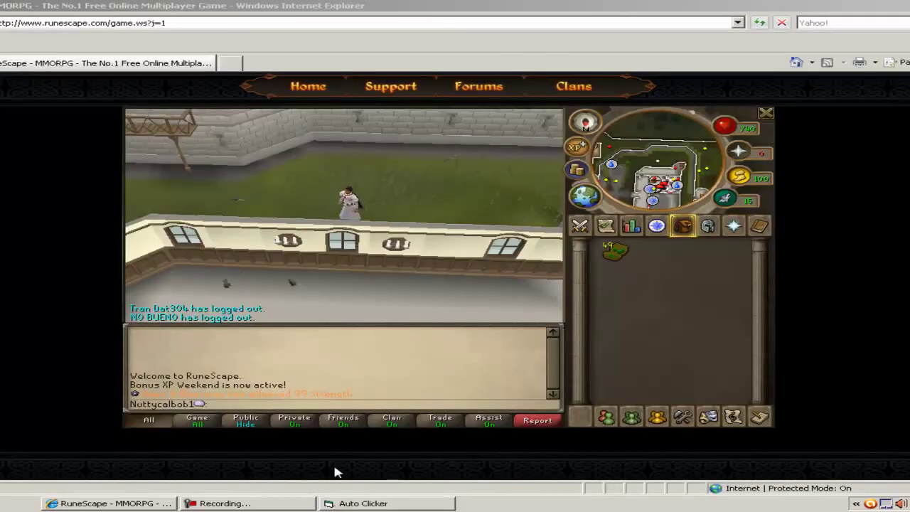
{"action": "left_click", "coordinate": [368, 503]}
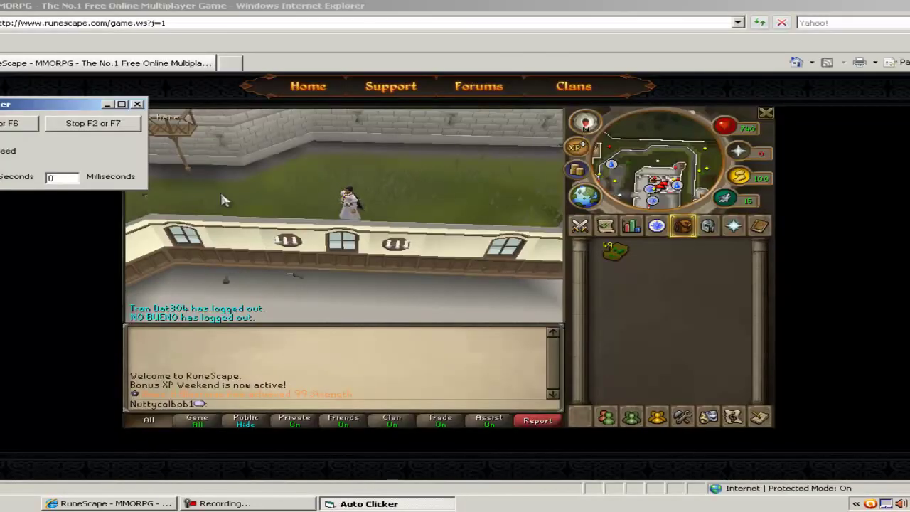
{"action": "left_click", "coordinate": [139, 106]}
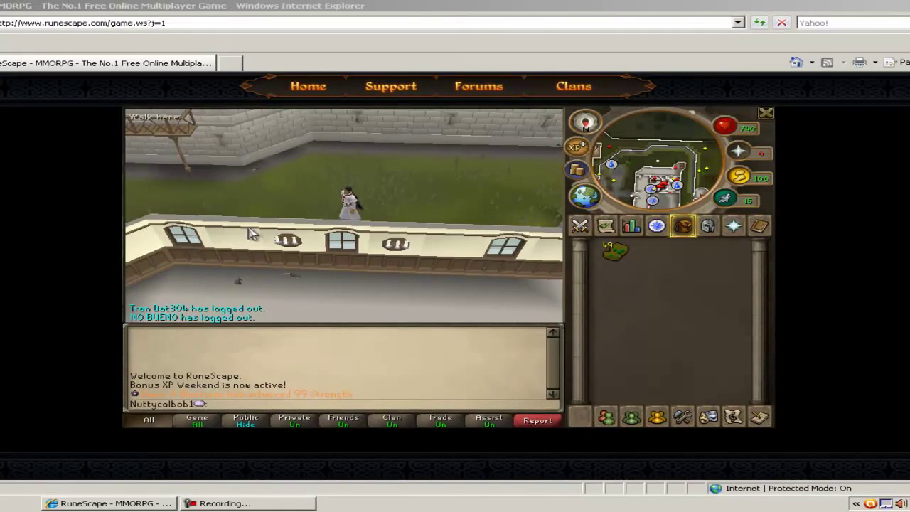
Walk the character along the grass between the castle and its outer wall.
{"action": "left_click", "coordinate": [237, 207]}
{"action": "key", "text": "Right"}
{"action": "key", "text": "Right"}
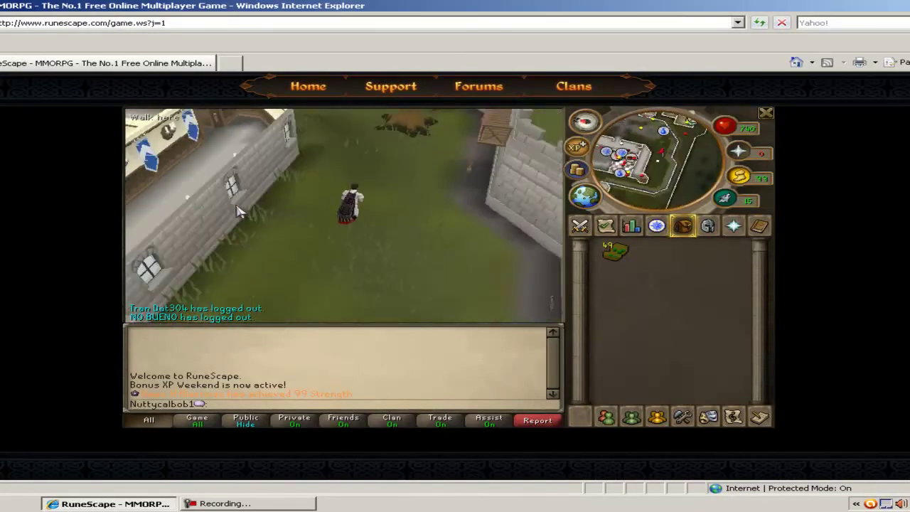